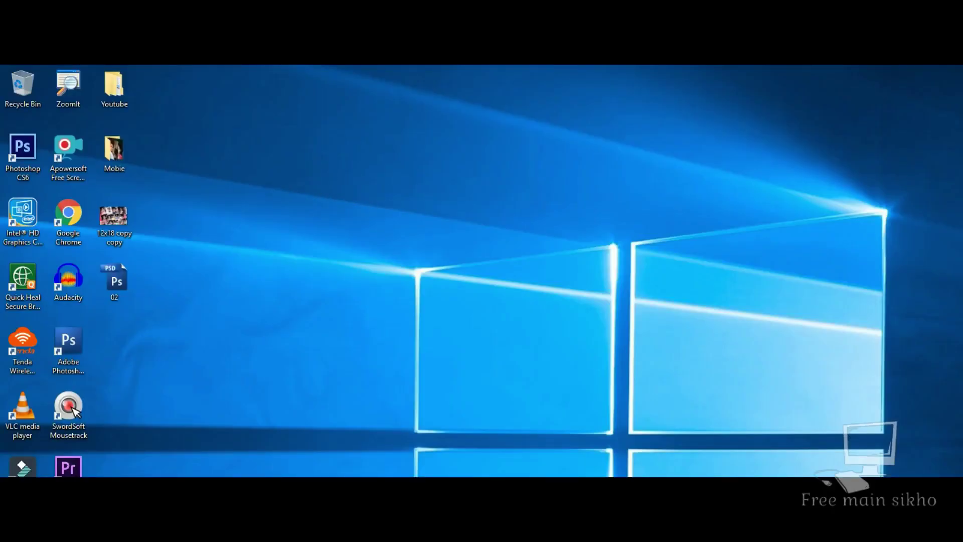
Refresh the desktop and drag 02.psd into Photoshop to open the wedding album spread
right_click(310, 165)
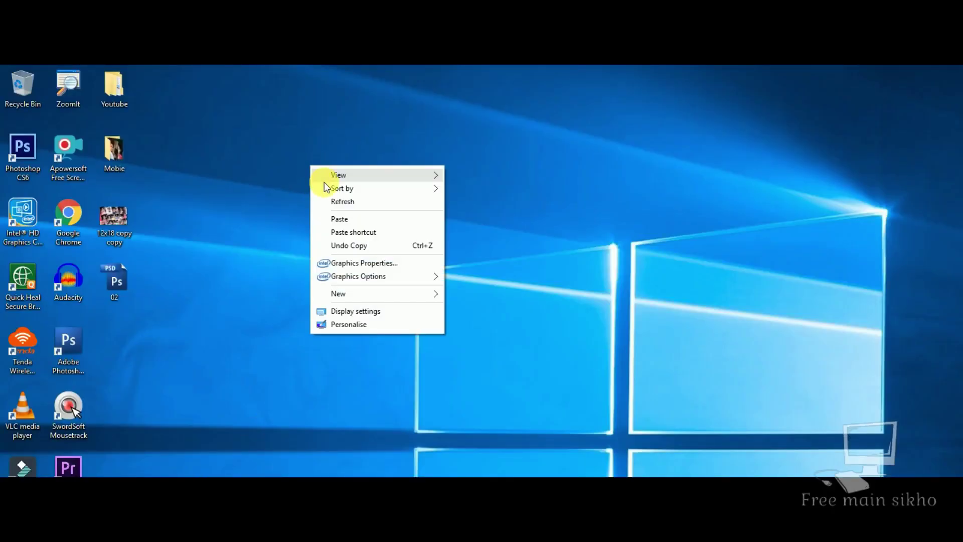
left_click(336, 202)
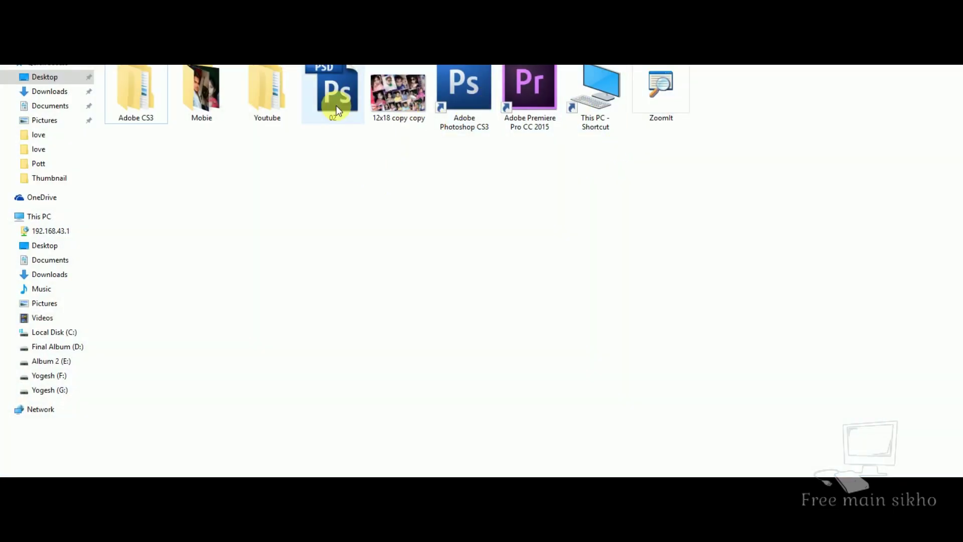
left_click(339, 121)
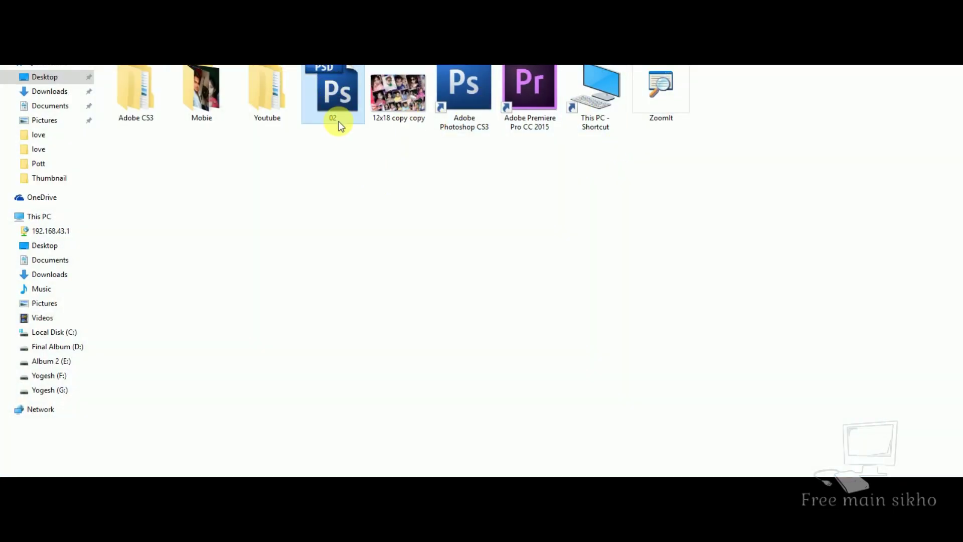
left_click_drag(333, 91, 121, 472)
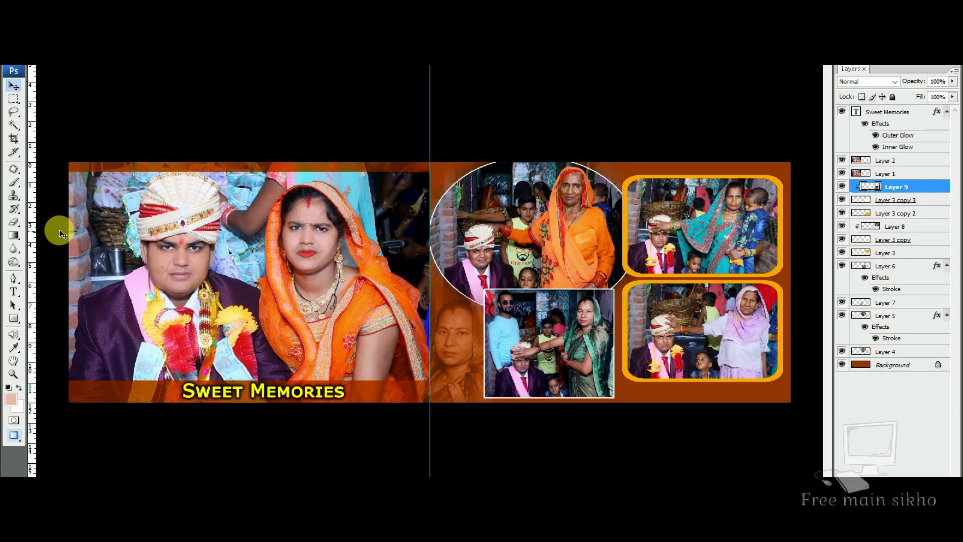
Reset colours to default black and white, hide and restore Photoshop, then show the File menu
key("d")
left_click(161, 152)
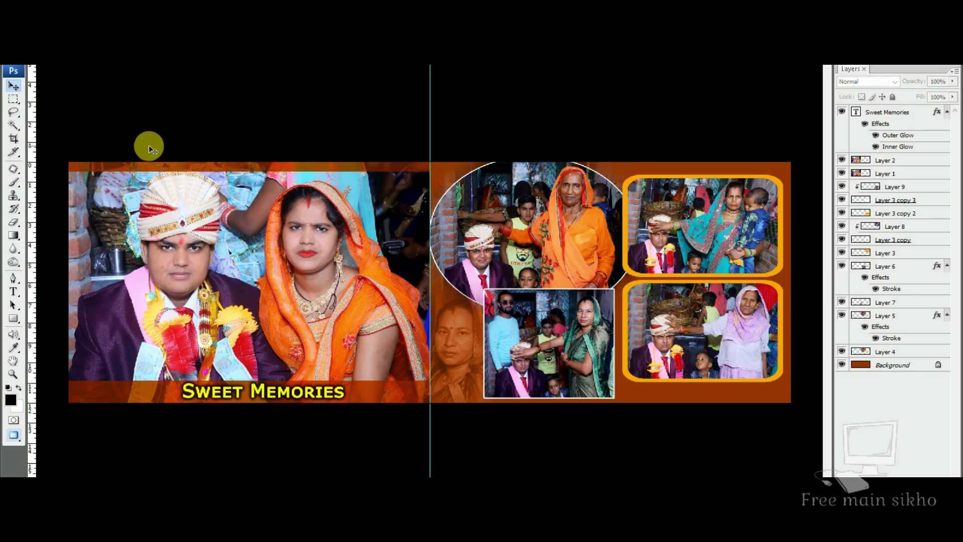
key("super+d")
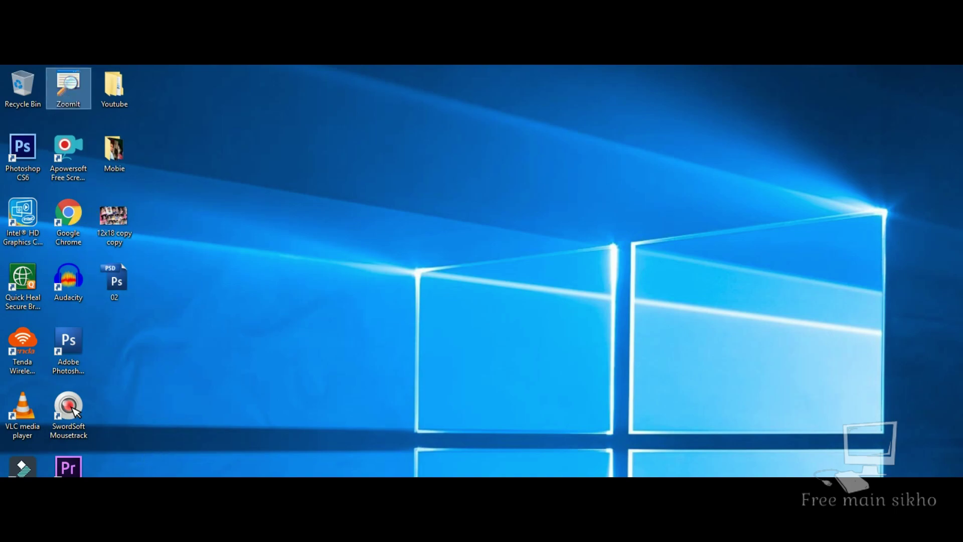
left_click(101, 464)
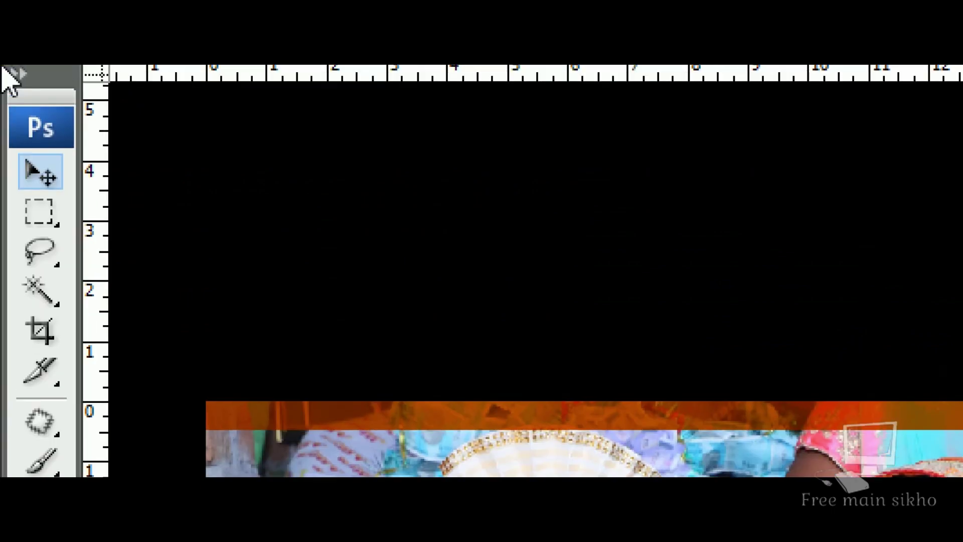
left_click(70, 67)
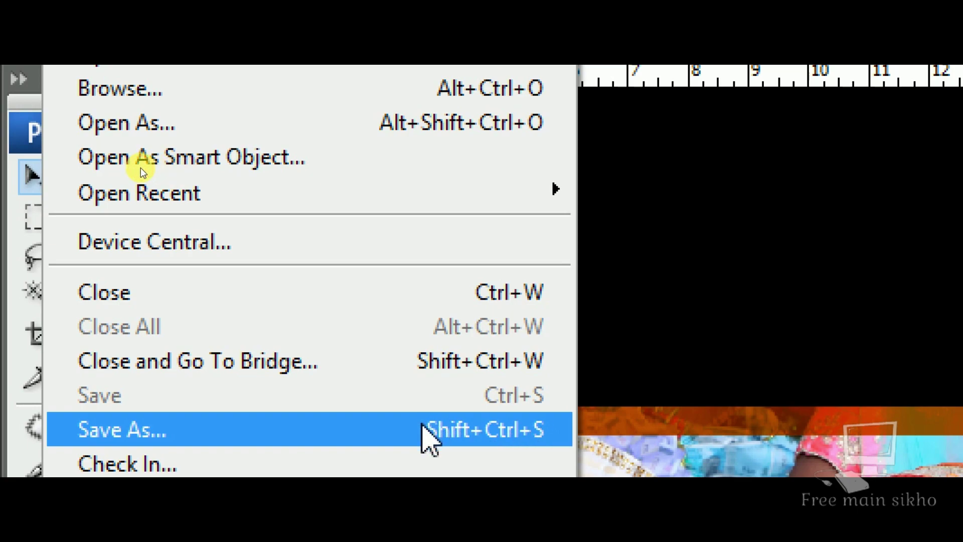
Start Save As, cancel it, then reopen Save As proposing '02 copy' as a copy
left_click(423, 426)
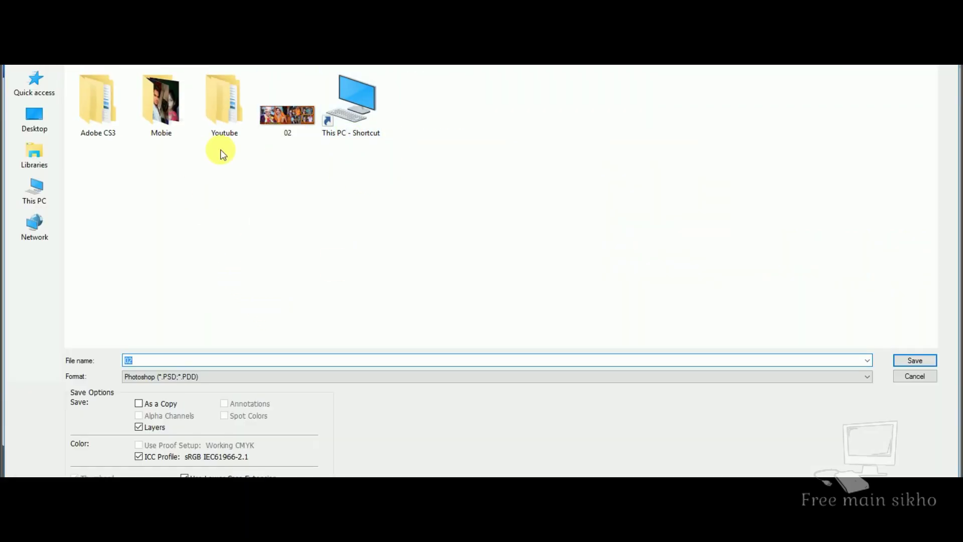
key("Return")
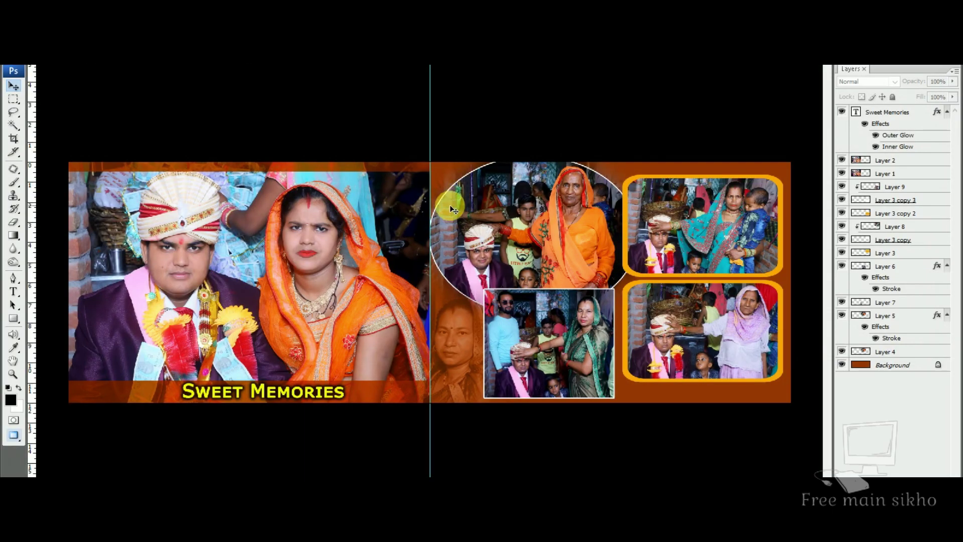
key("ctrl+shift+s")
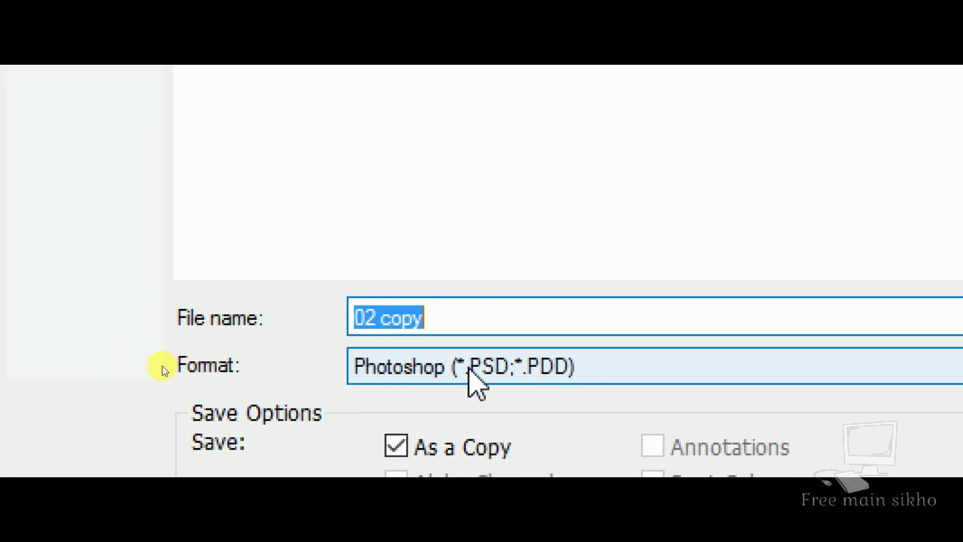
Save the album in JPEG (*.JPG;*.JPEG;*.JPE) format as '02 copy copy.JPG'
left_click(470, 374)
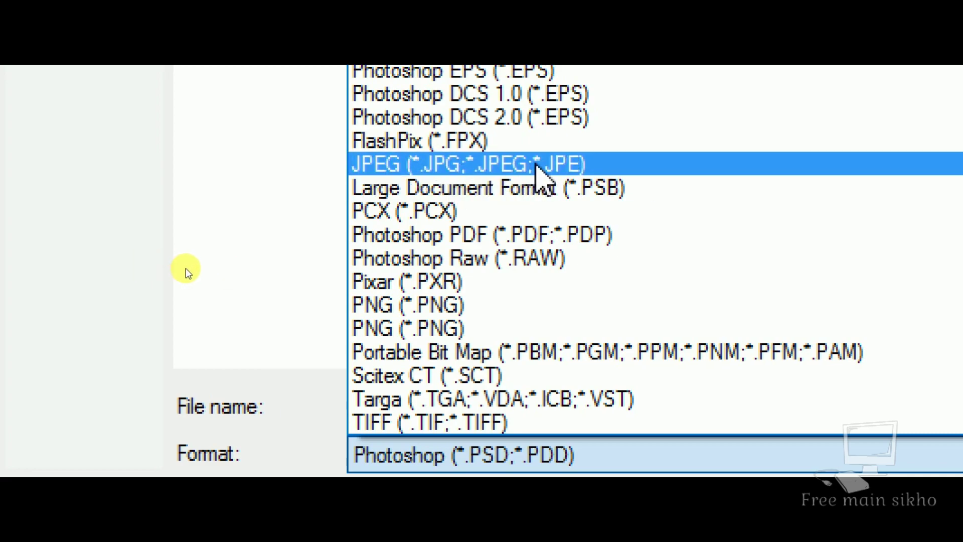
left_click(481, 163)
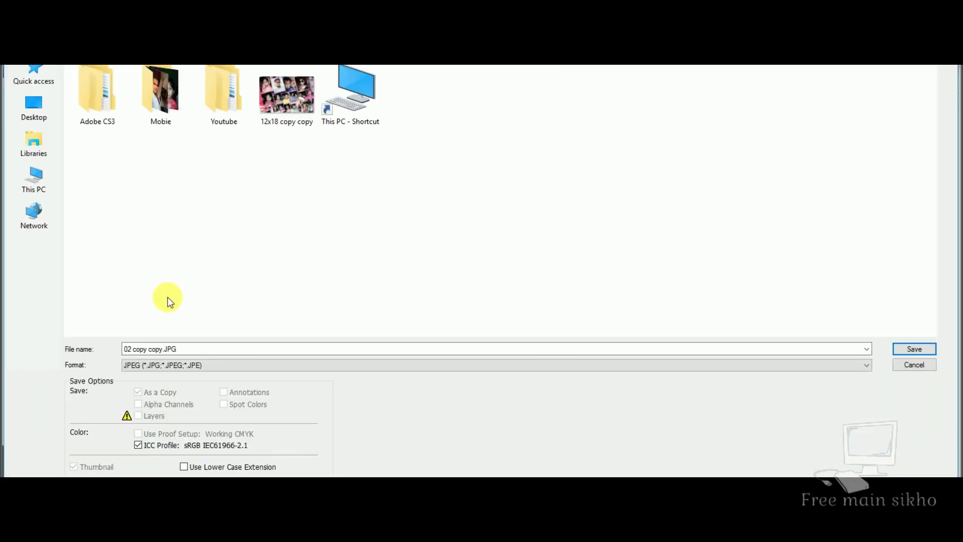
left_click(898, 348)
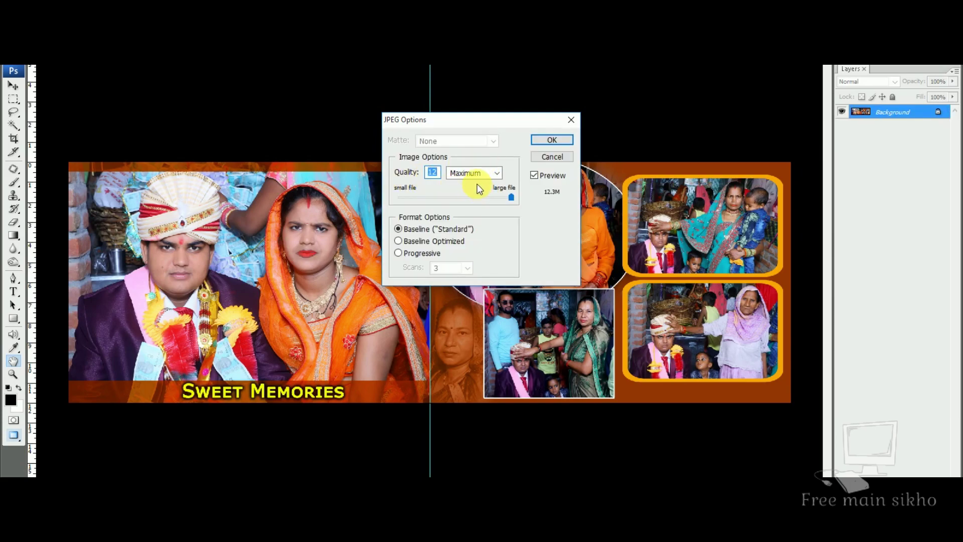
Try the Medium preset, then confirm JPEG quality 12 (Maximum) to finish writing the copy
left_click(490, 176)
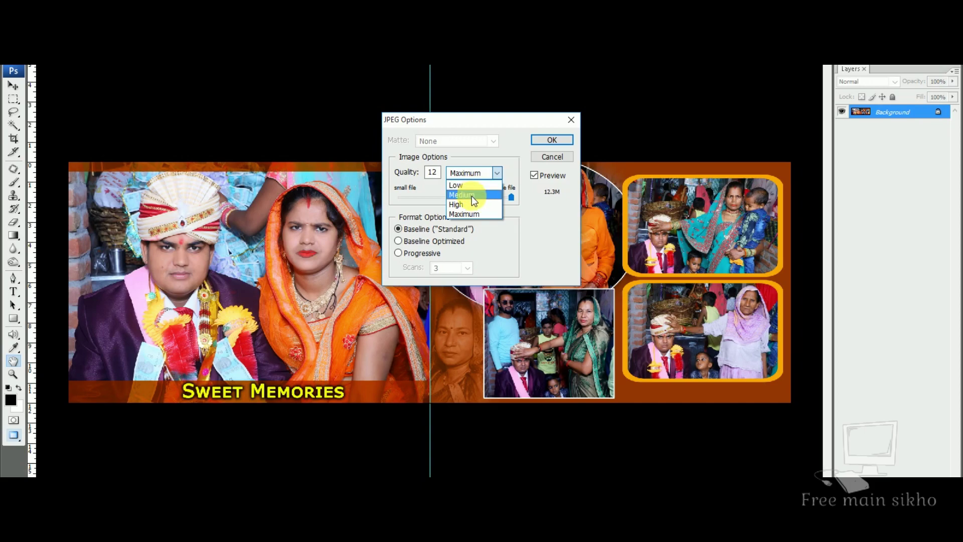
left_click(471, 196)
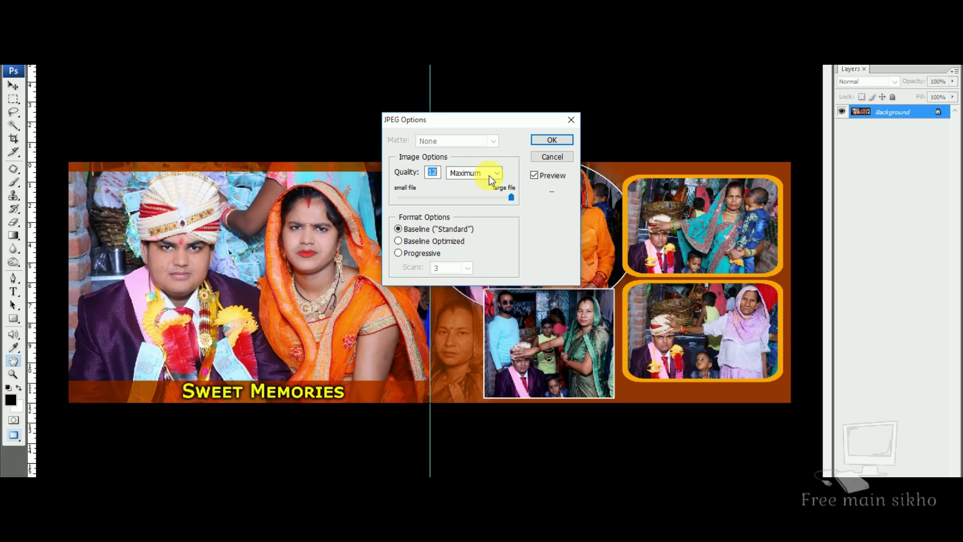
left_click(435, 172)
left_click(547, 140)
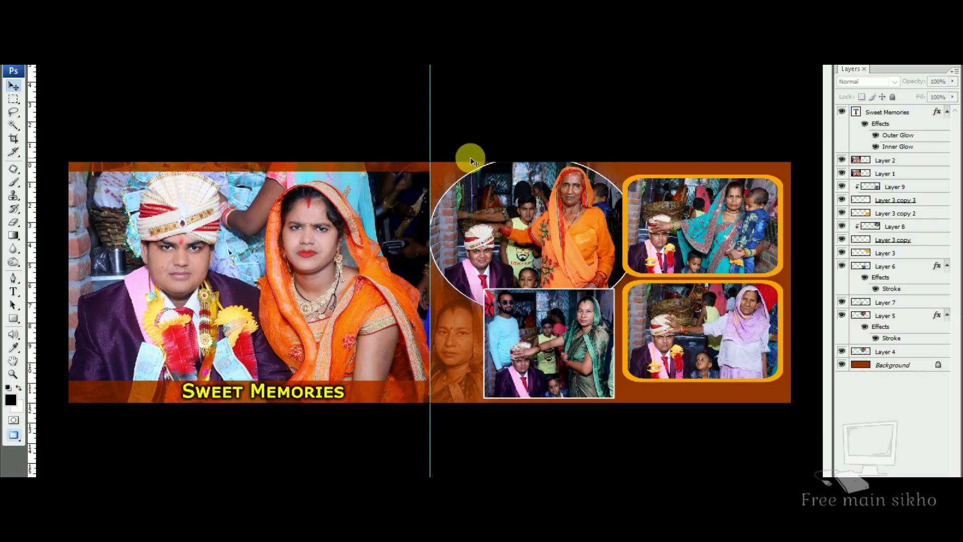
Refresh the Desktop folder to reveal '02 copy copy' and bring up that file's options
key("super+d")
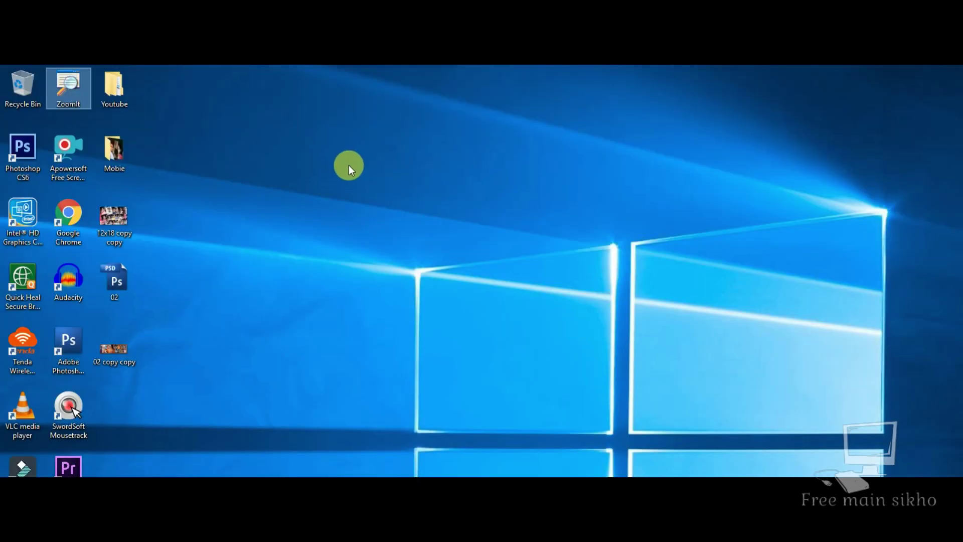
right_click(349, 168)
left_click(372, 198)
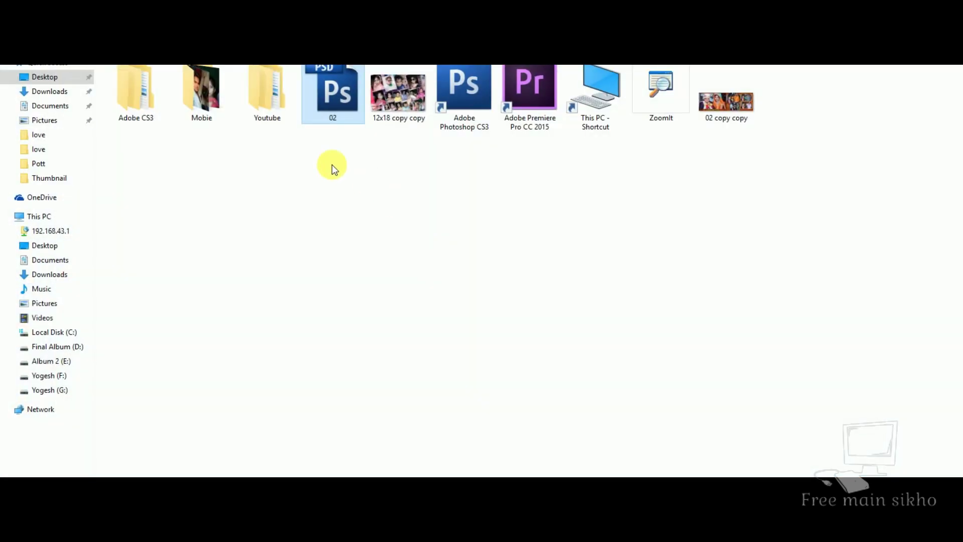
right_click(333, 169)
left_click(357, 214)
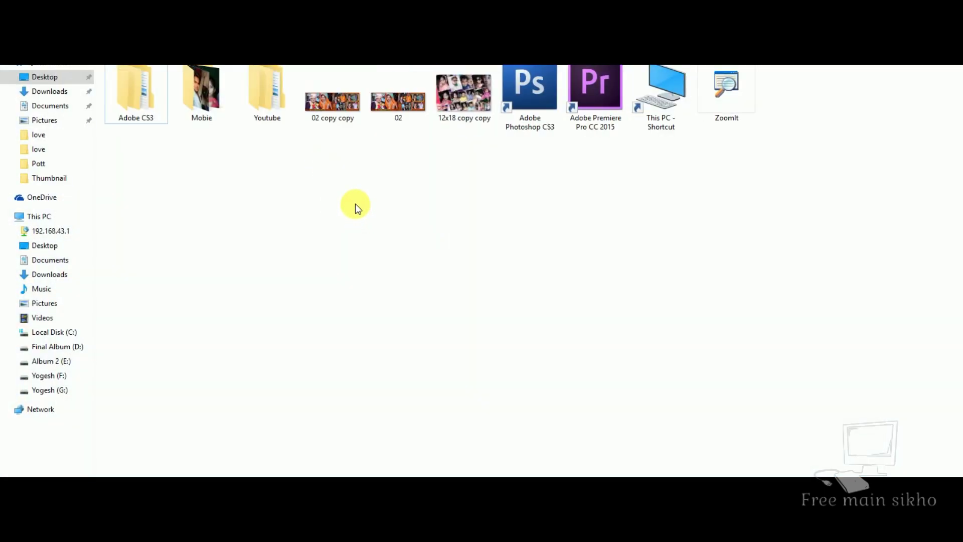
left_click(388, 104)
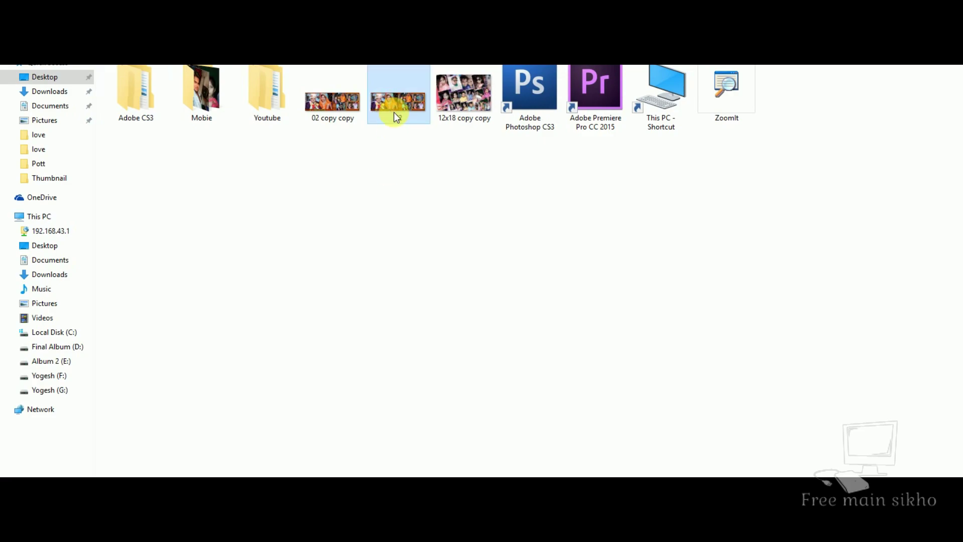
left_click(347, 109)
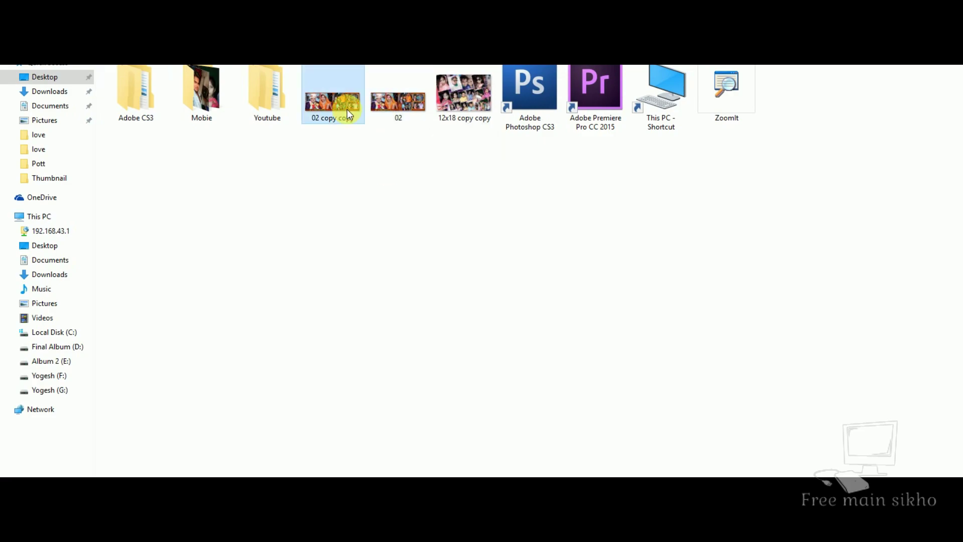
right_click(334, 103)
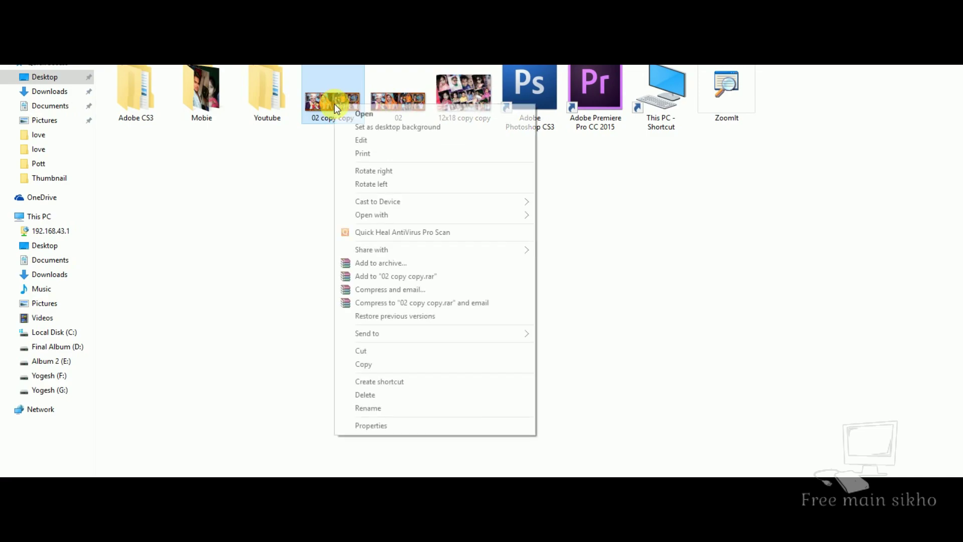
Open '02 copy copy' in Photos to check the flattened Sweet Memories spread
double_click(363, 107)
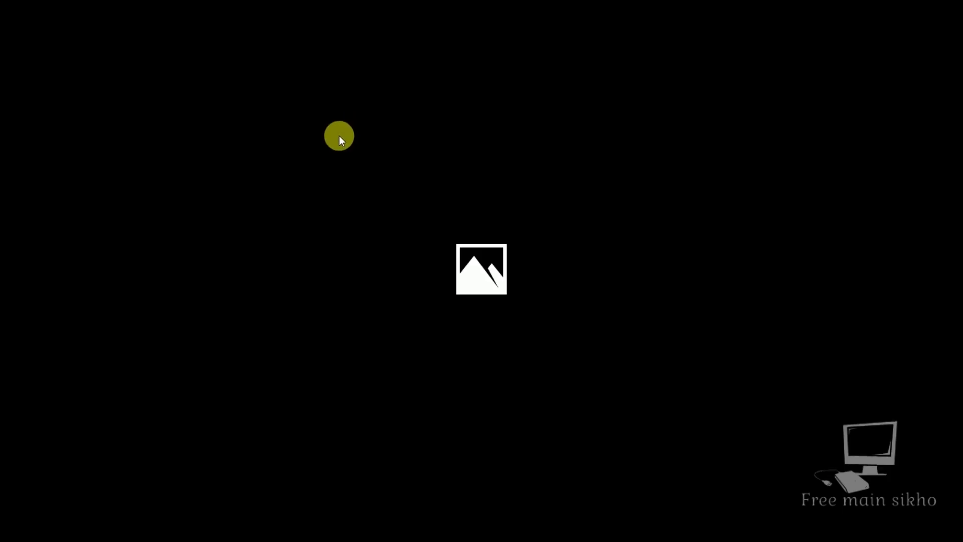